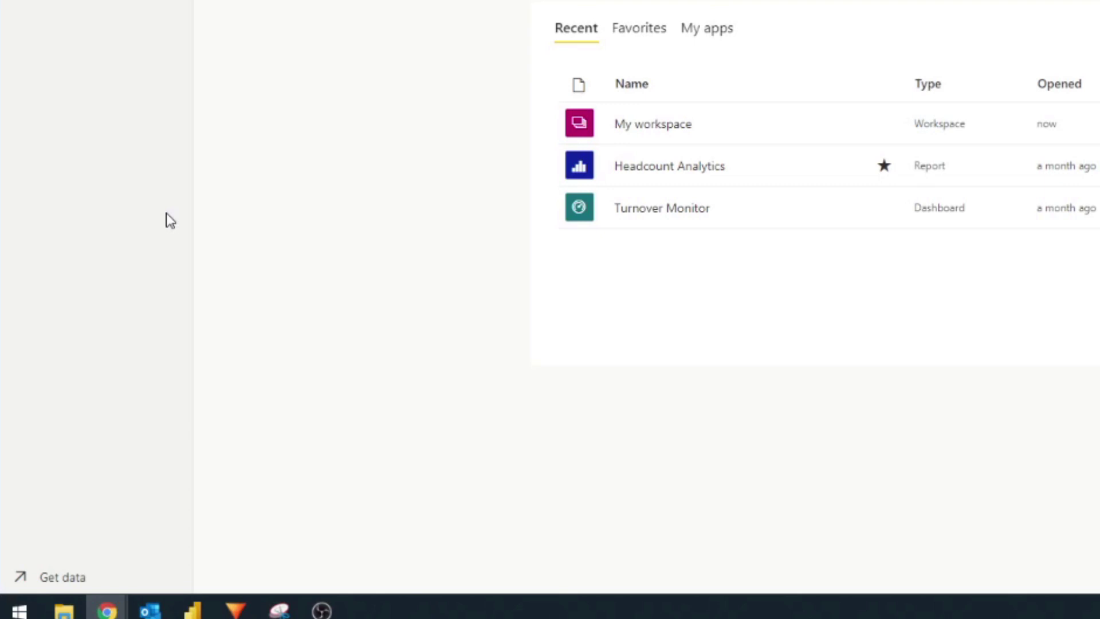
Open the built-in samples under Get Data and connect the Human Resources Sample to My workspace
left_click(86, 582)
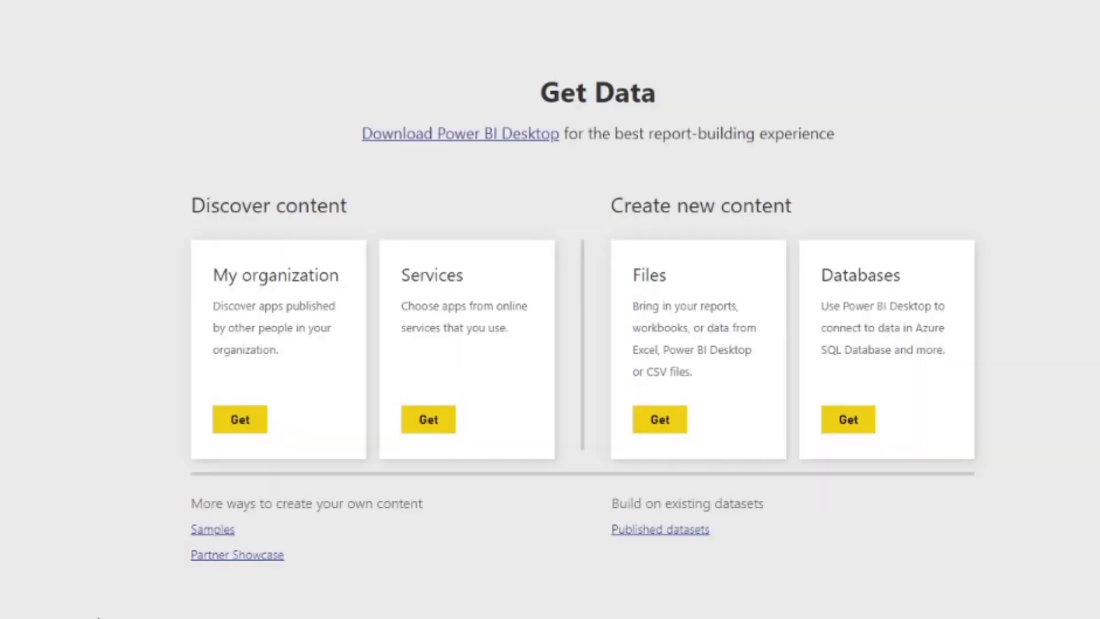
left_click(215, 530)
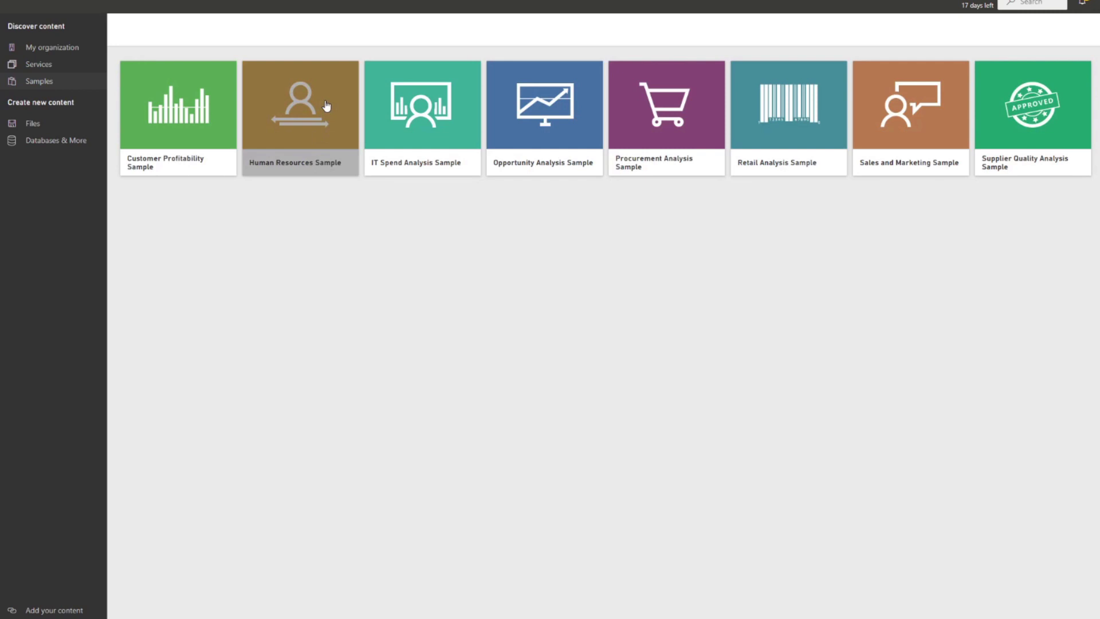
left_click(324, 118)
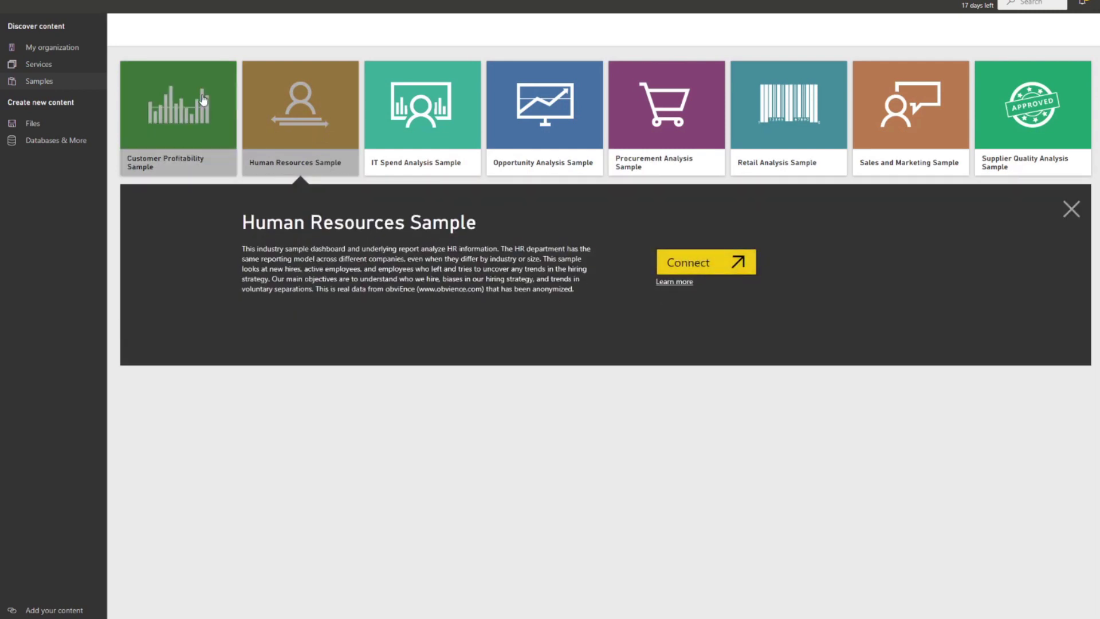
left_click(726, 268)
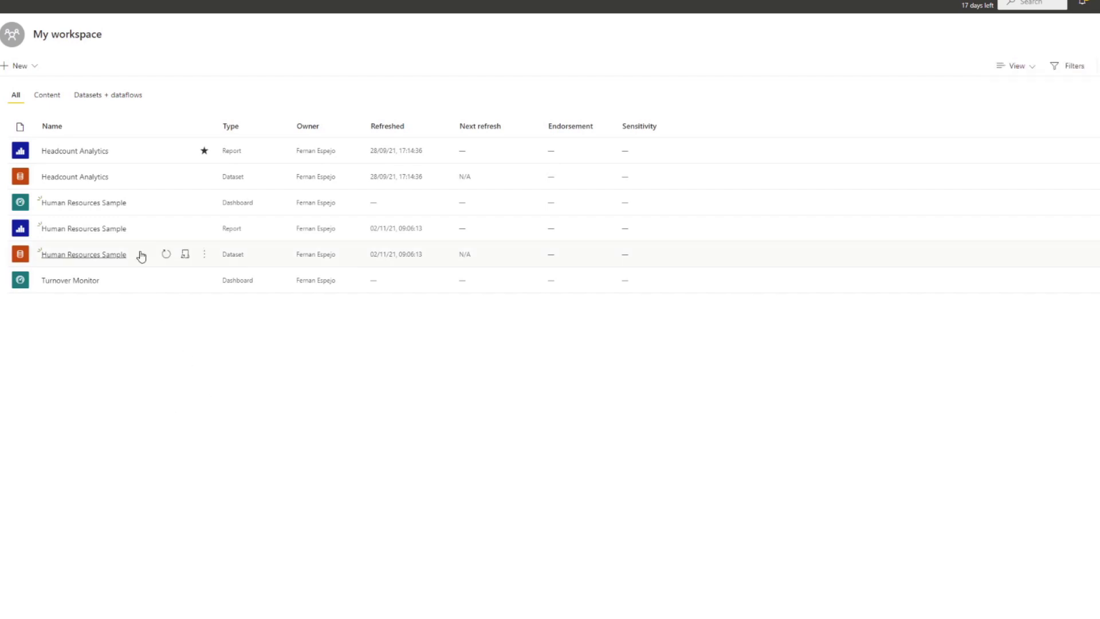
Open the Human Resources Sample report and check its file options for downloading the .pbix file
left_click(105, 232)
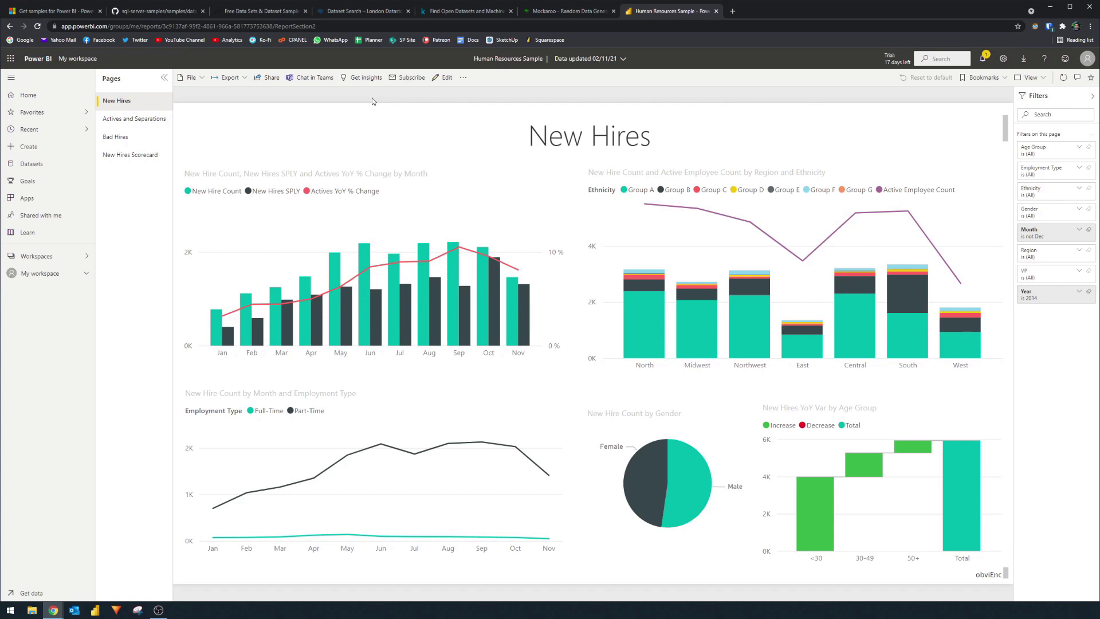
left_click(203, 83)
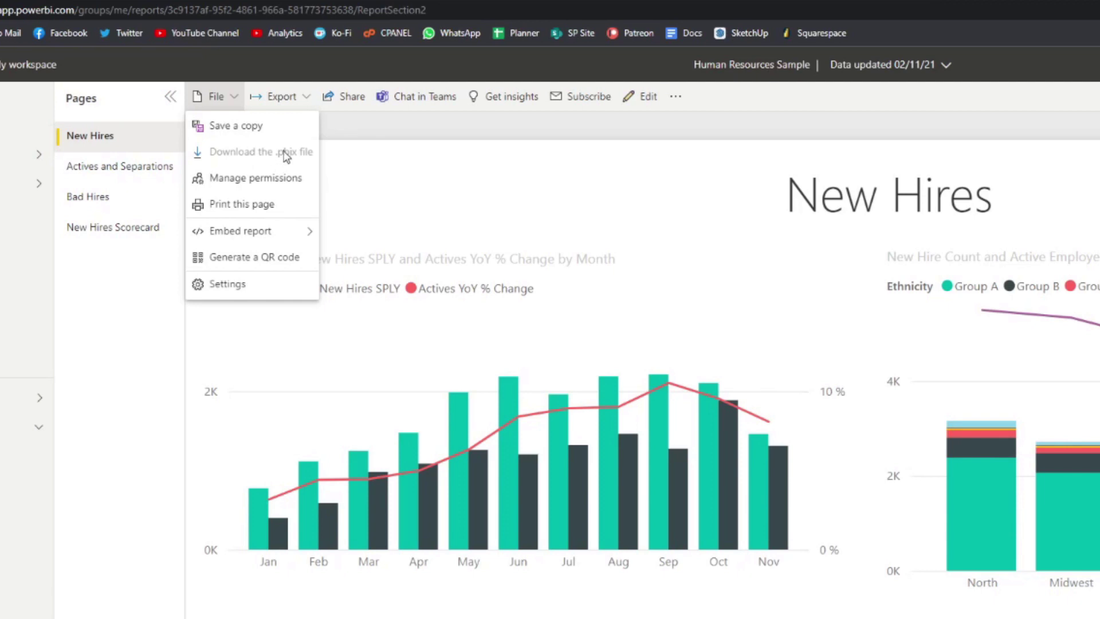
left_click(448, 135)
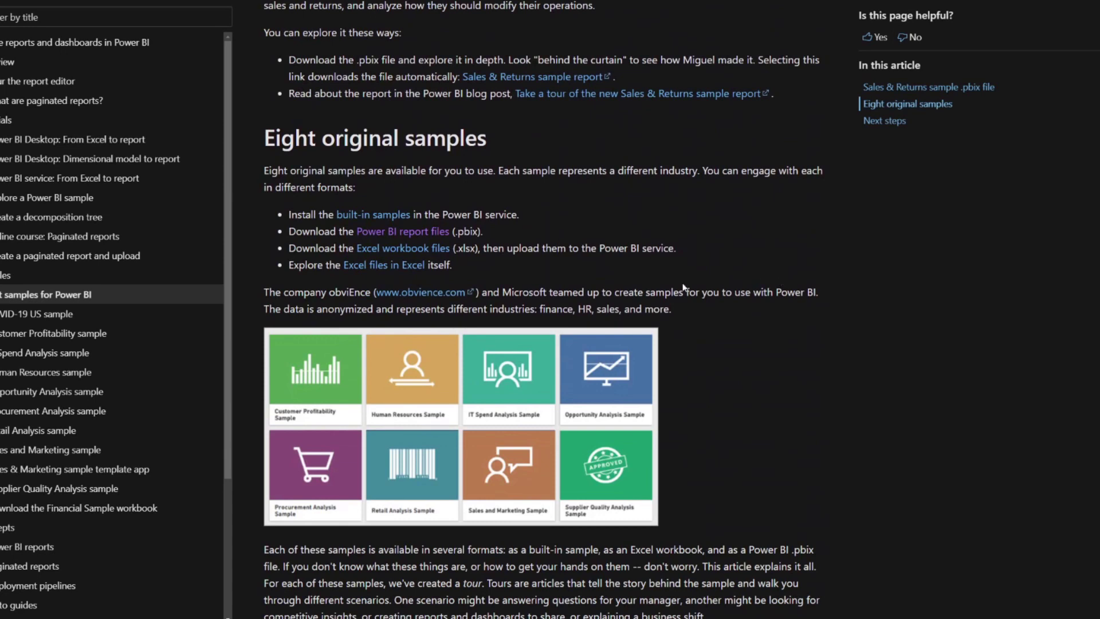
Switch to the Power BI samples documentation, open the HR sample tour and read through to the Get the sample section
scroll(1046, 373, "down", 10)
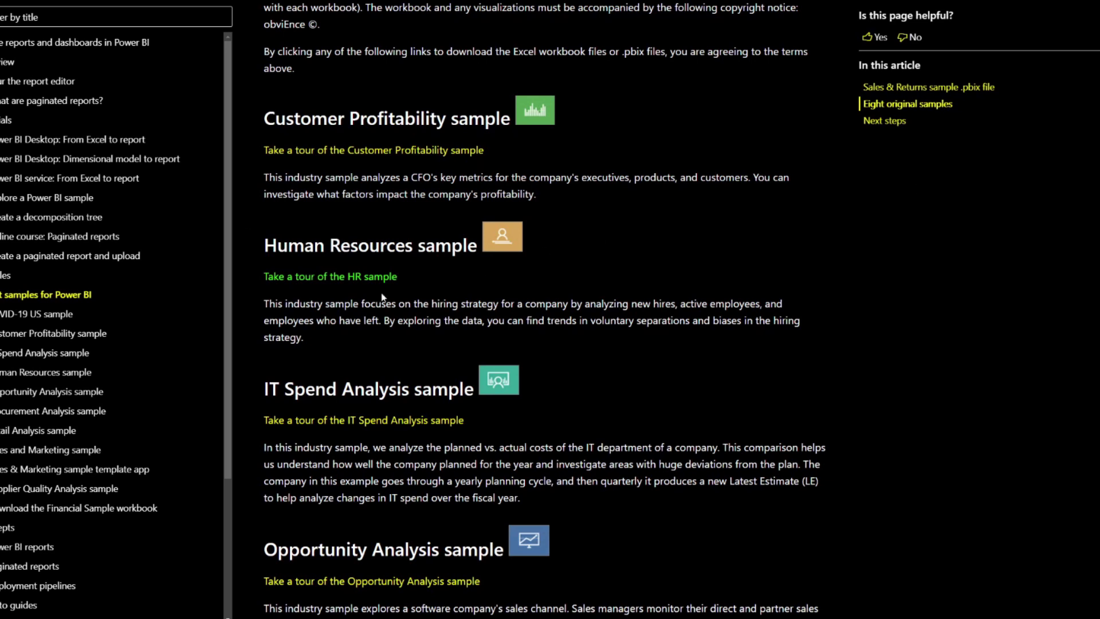
left_click(334, 278)
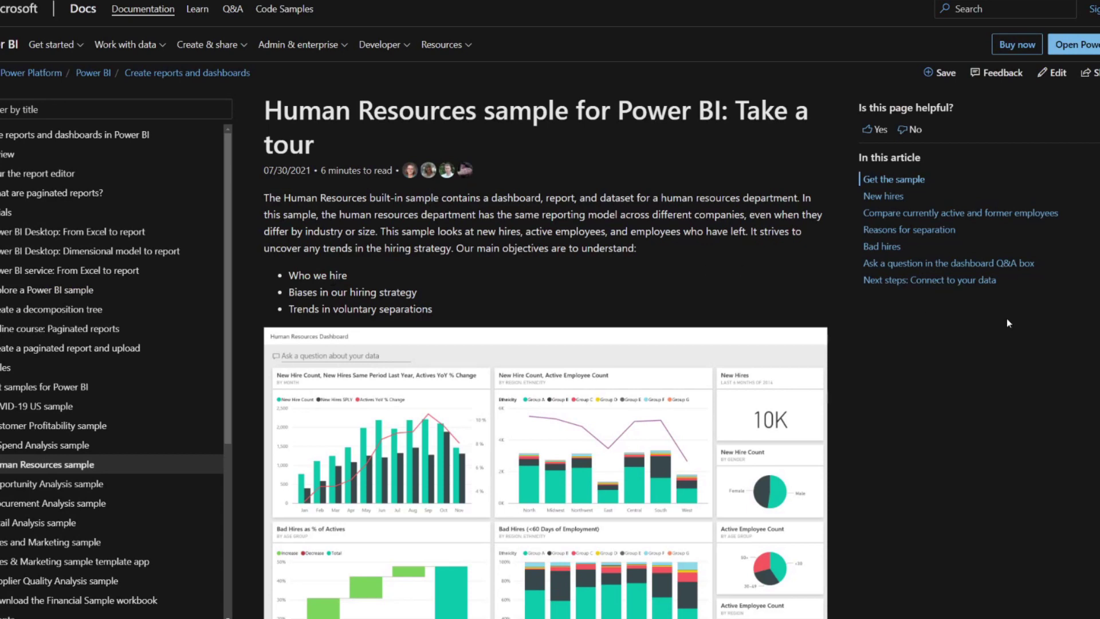
scroll(1007, 319, "down", 2)
scroll(1007, 323, "down", 5)
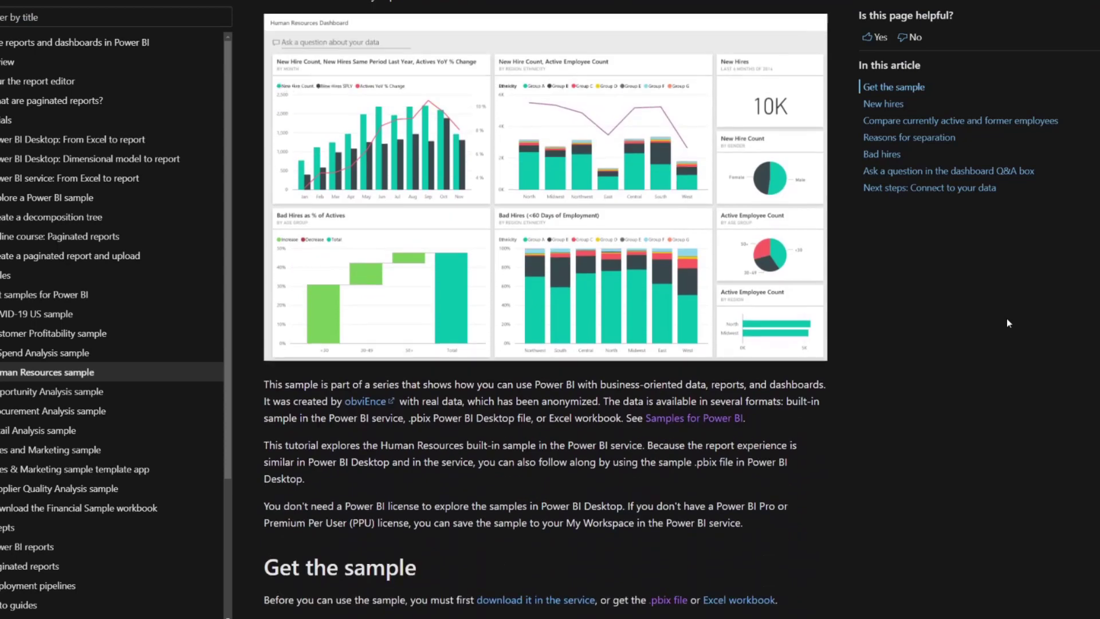
scroll(1008, 324, "down", 4)
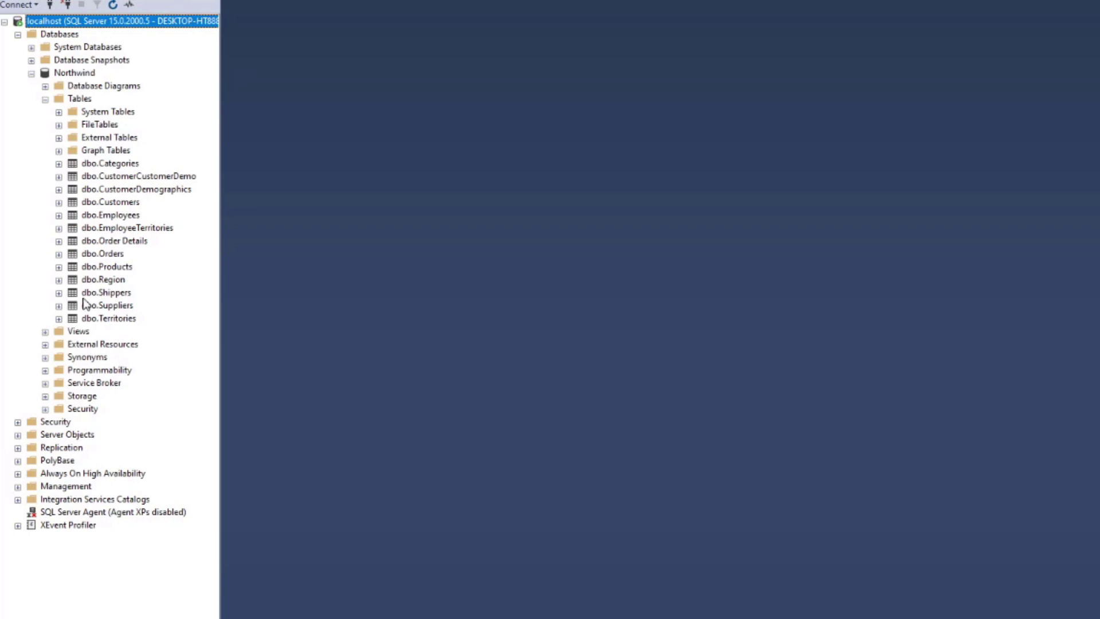
Switch to SQL Server Management Studio and expand the Views folder of the Northwind database
left_click(46, 332)
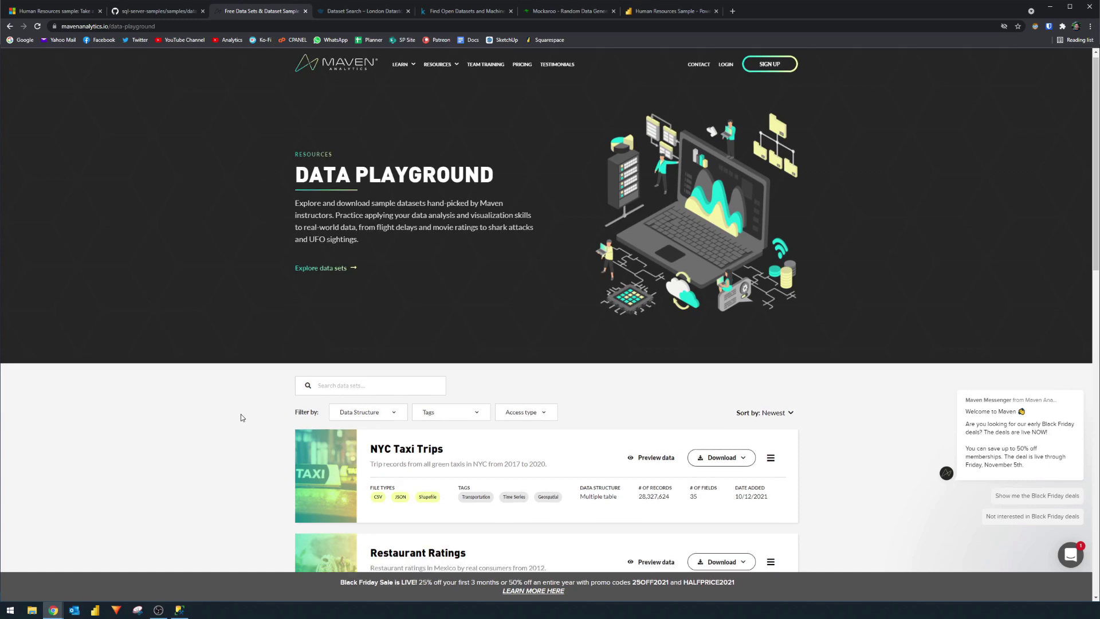
Switch to the Maven Analytics Data Playground, open the NYC Taxi Trips dataset and preview its data across the columns
scroll(241, 414, "down", 4)
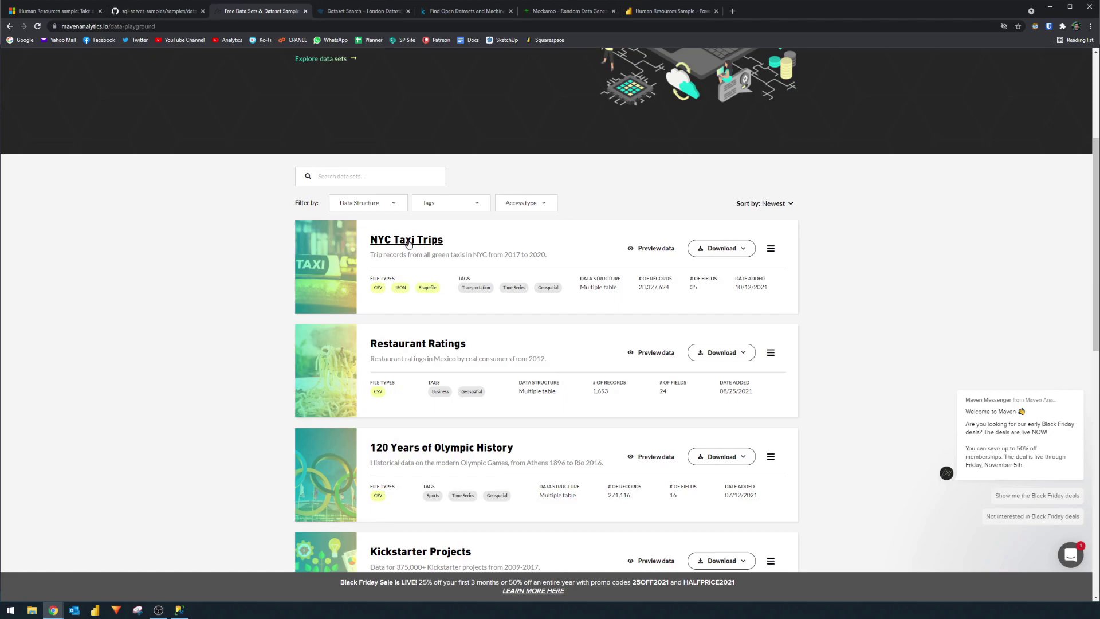
left_click(408, 243)
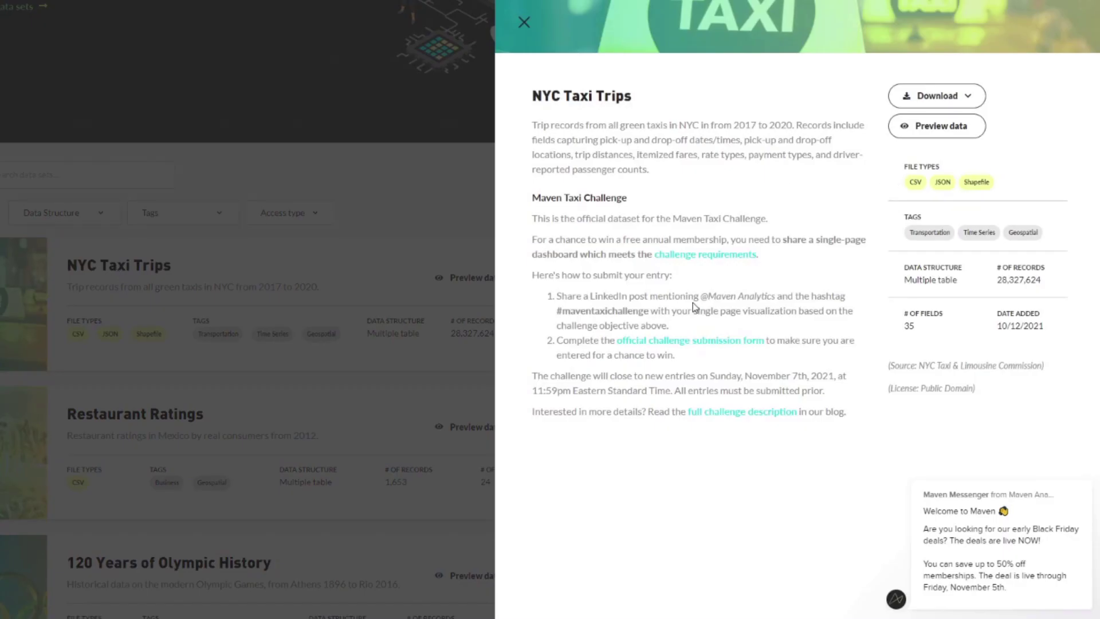
left_click(953, 139)
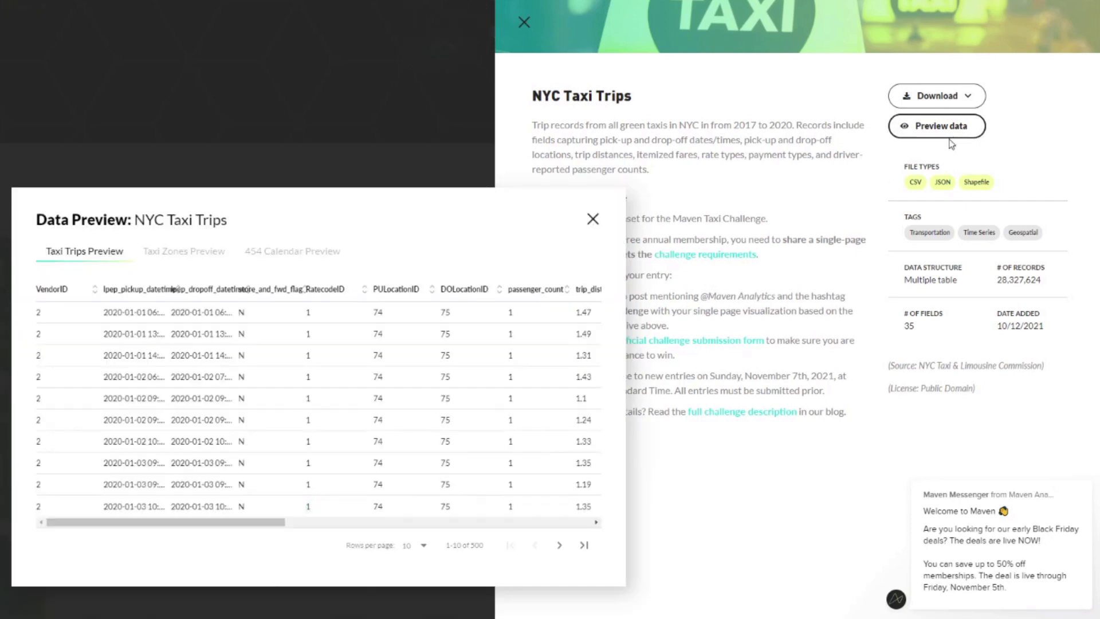
left_click_drag(195, 528, 530, 565)
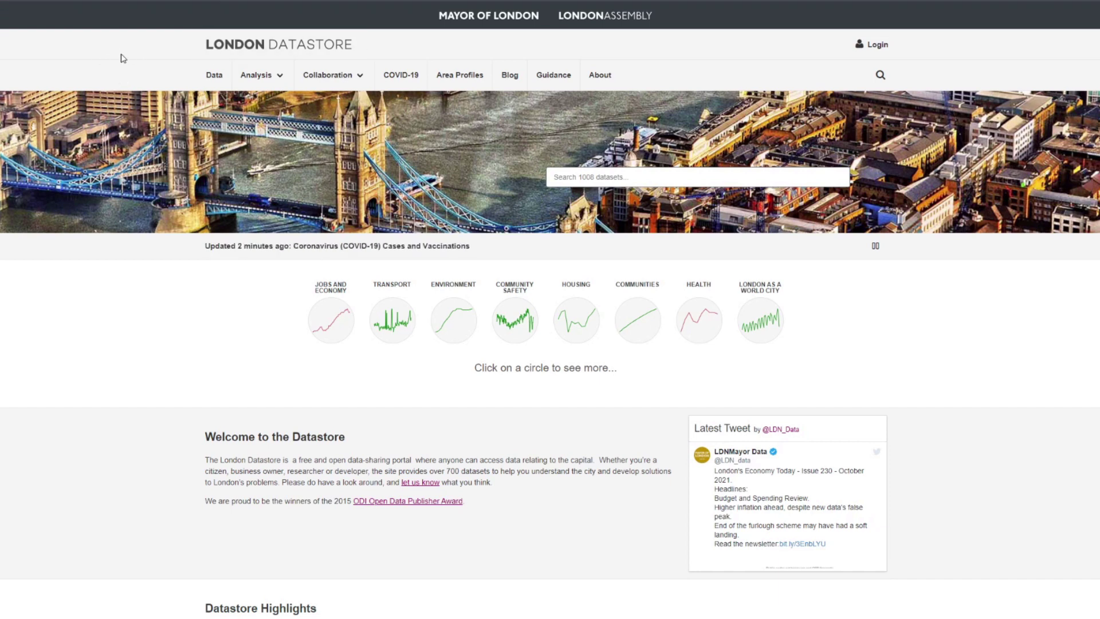
Switch to the London Datastore, show all dataset topics and filter the datasets by Environment and Spreadsheet format
left_click(216, 82)
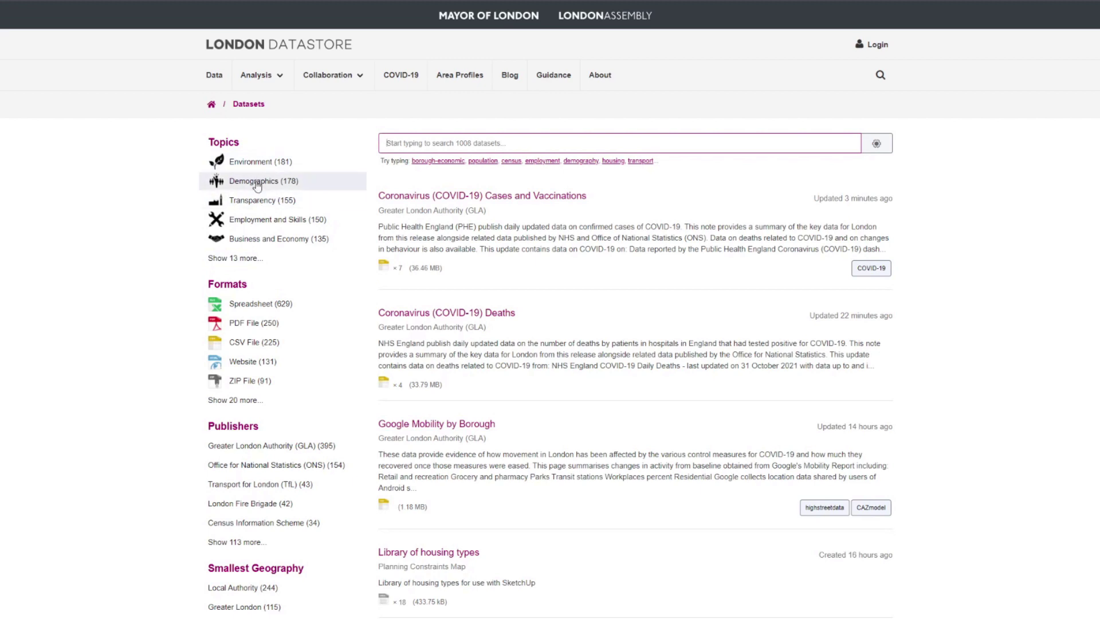
left_click(246, 258)
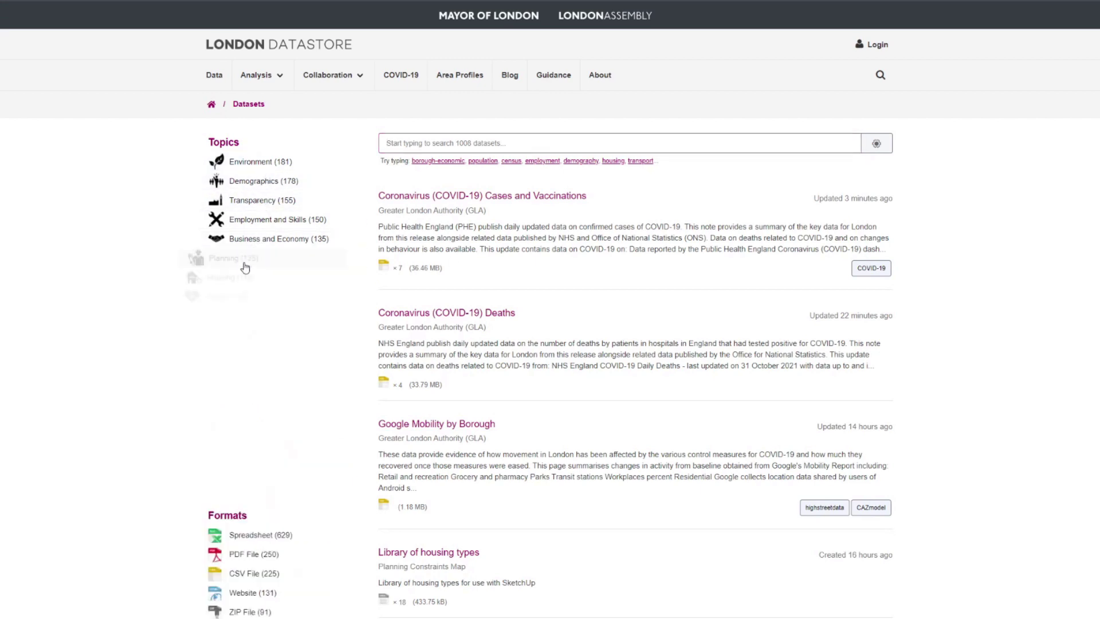
left_click(251, 164)
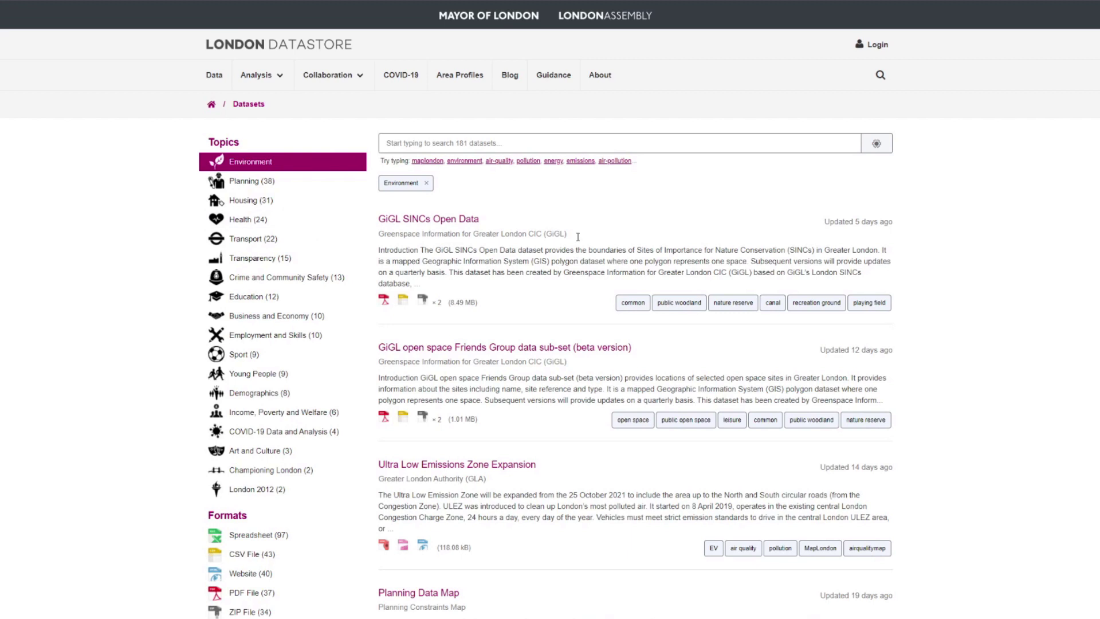
scroll(893, 287, "down", 3)
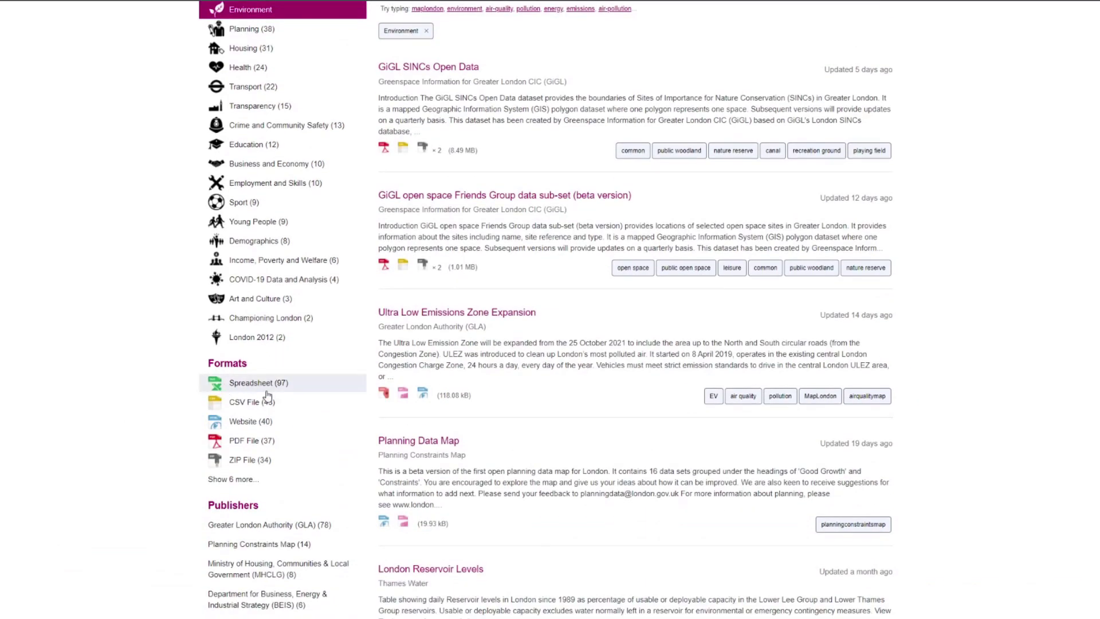
left_click(267, 390)
scroll(46, 387, "up", 2)
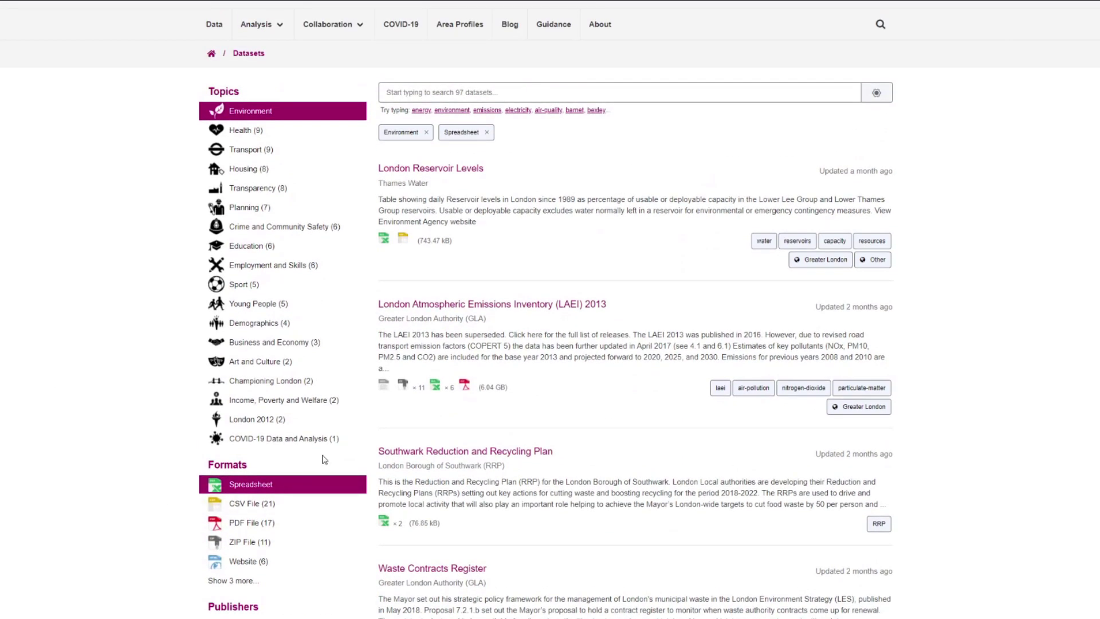
Open the London Reservoir Levels dataset and preview its spreadsheet file
left_click(469, 172)
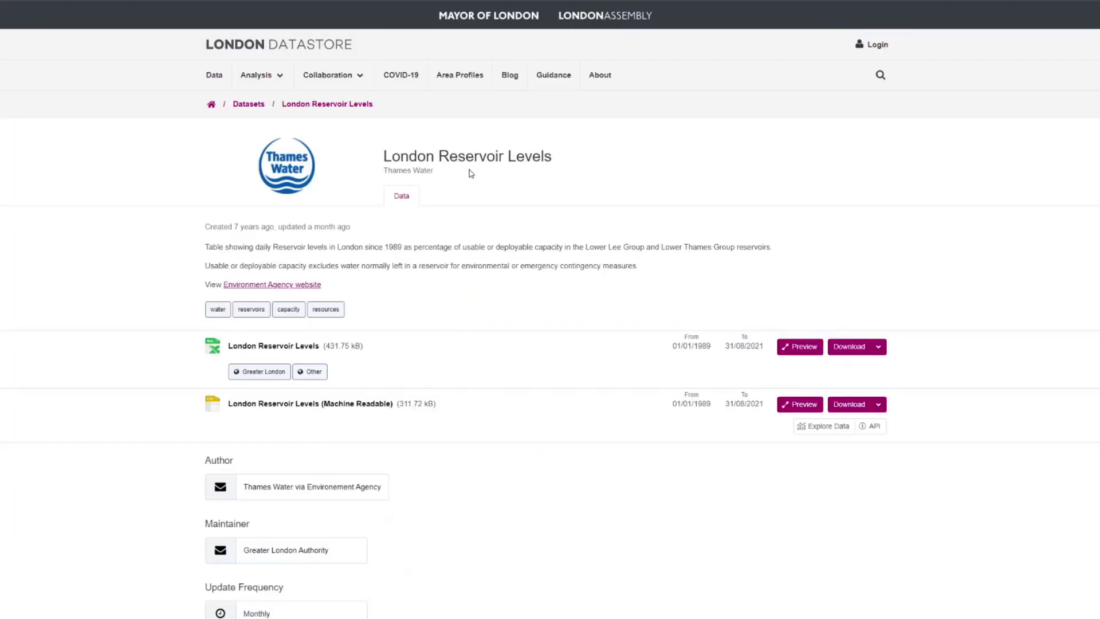
scroll(756, 561, "down", 2)
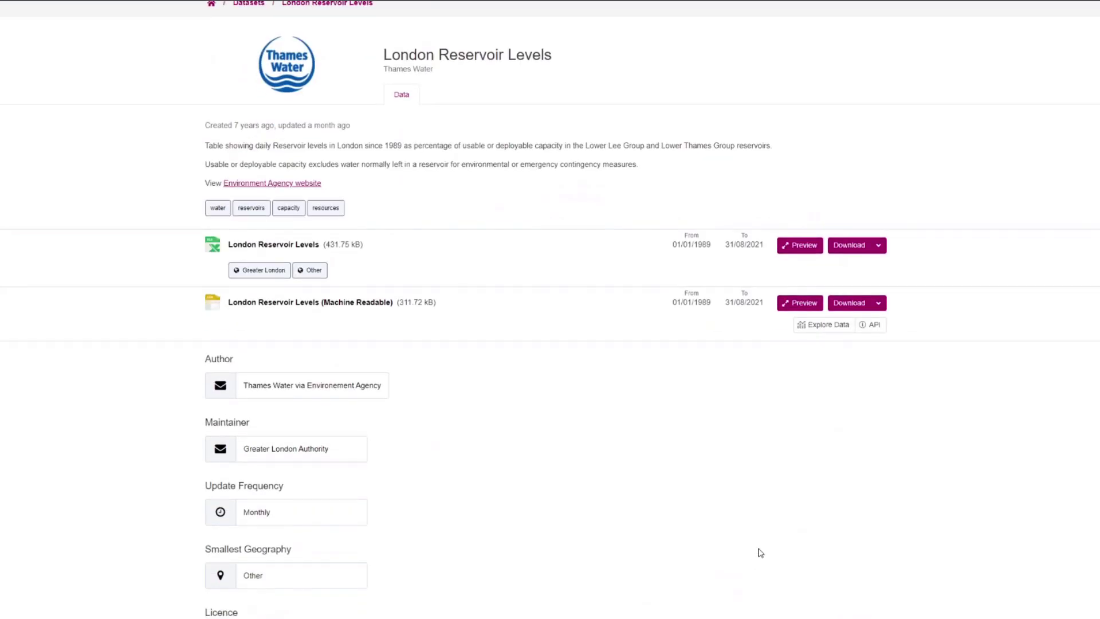
left_click(804, 246)
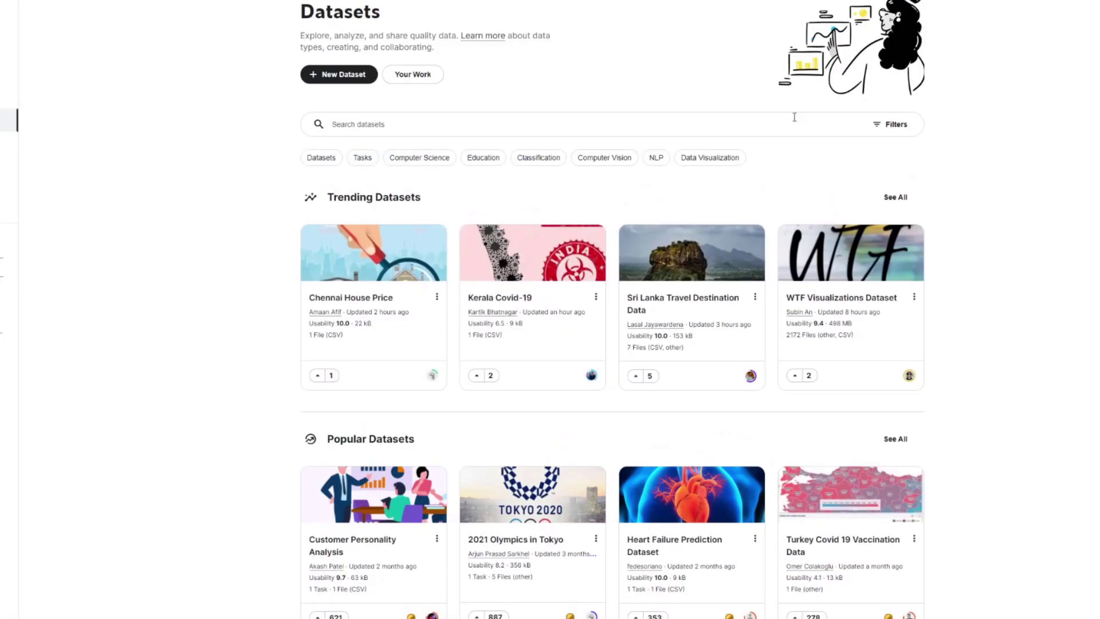
Switch to Kaggle Datasets, check the available search filters and open the Customer Personality Analysis dataset
left_click(842, 203)
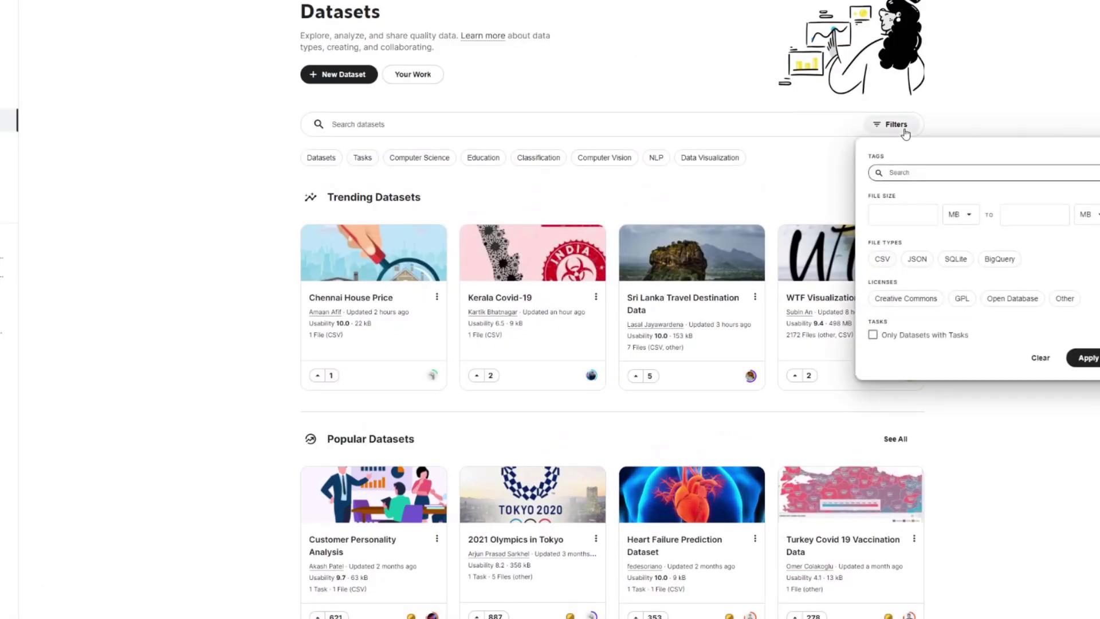
scroll(798, 179, "down", 3)
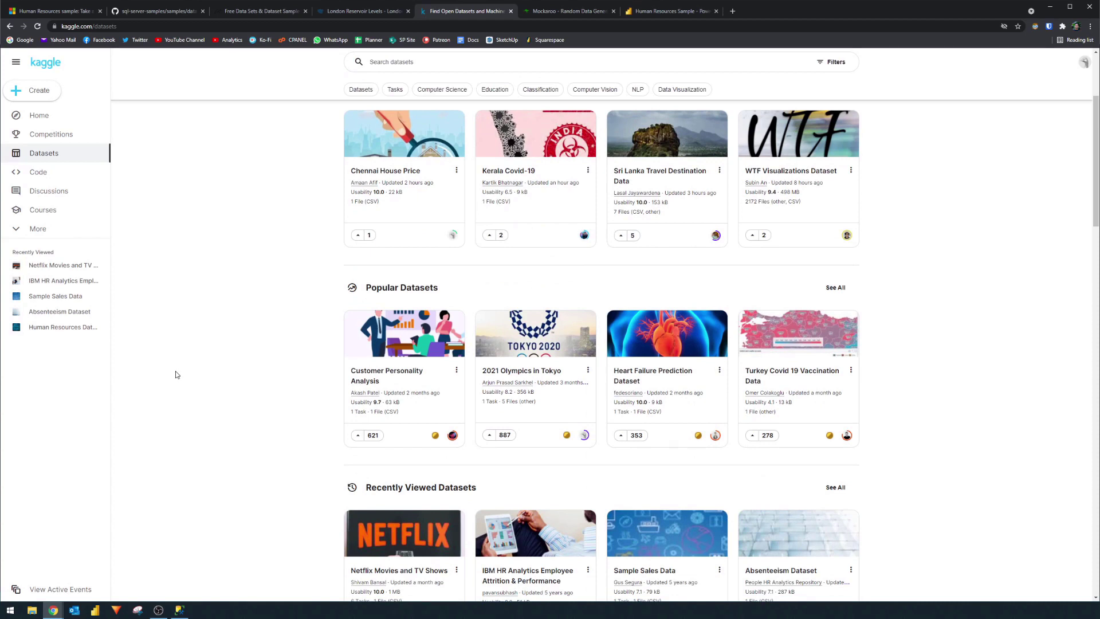
left_click(391, 343)
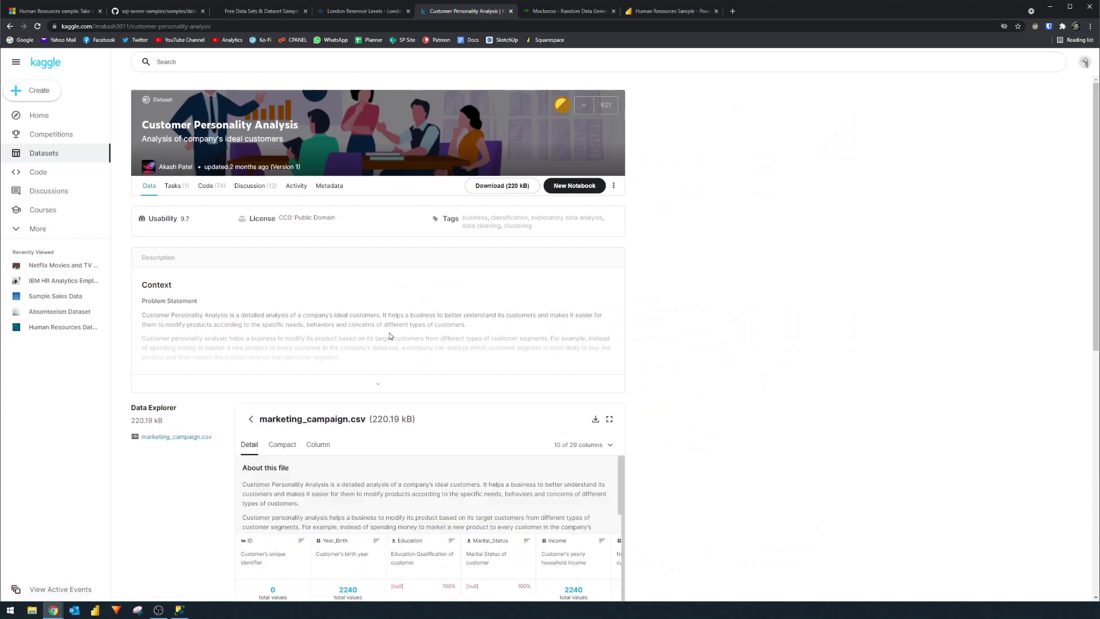
Examine the description and the columns of marketing_campaign.csv in the dataset's data explorer
scroll(389, 335, "down", 5)
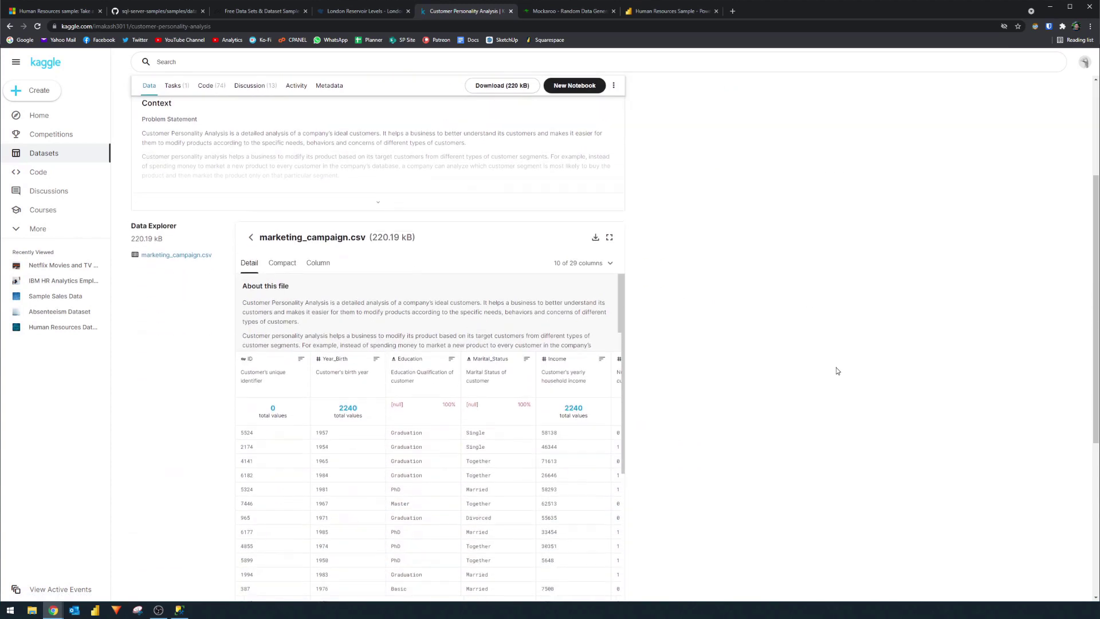
scroll(817, 388, "down", 1)
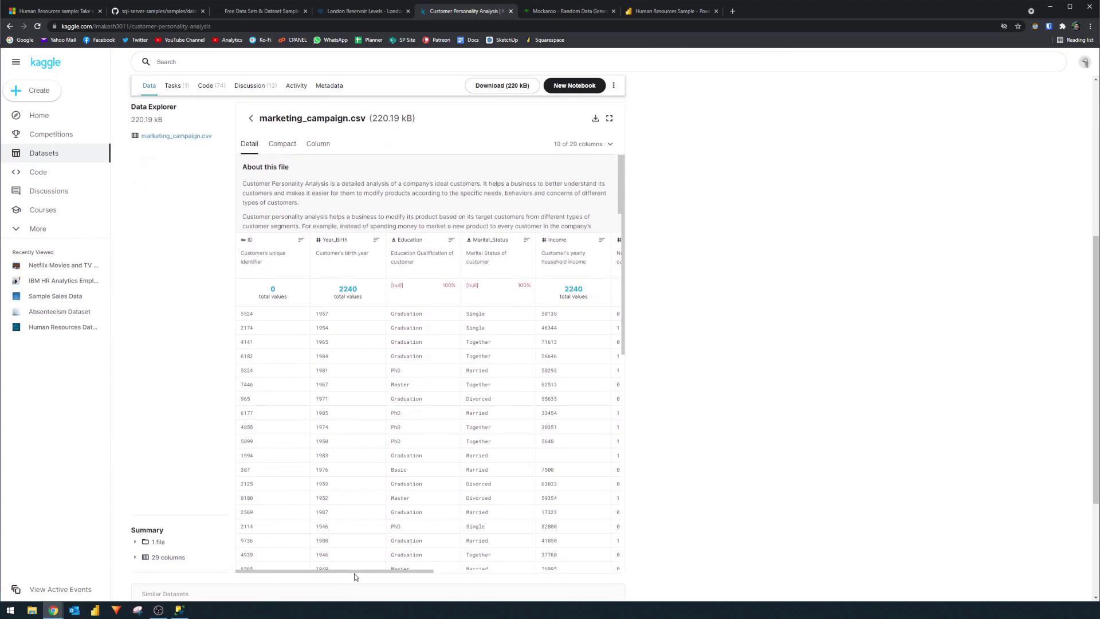
left_click_drag(355, 575, 496, 578)
scroll(702, 436, "up", 3)
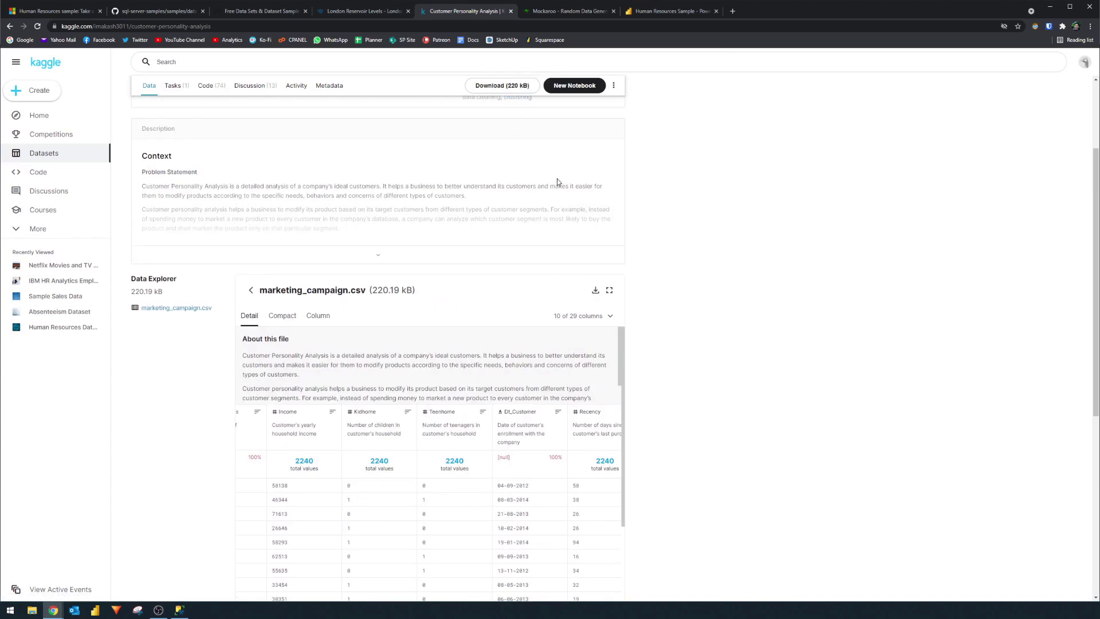
Switch to Mockaroo and add another field to the mock data schema
key("ctrl+Tab")
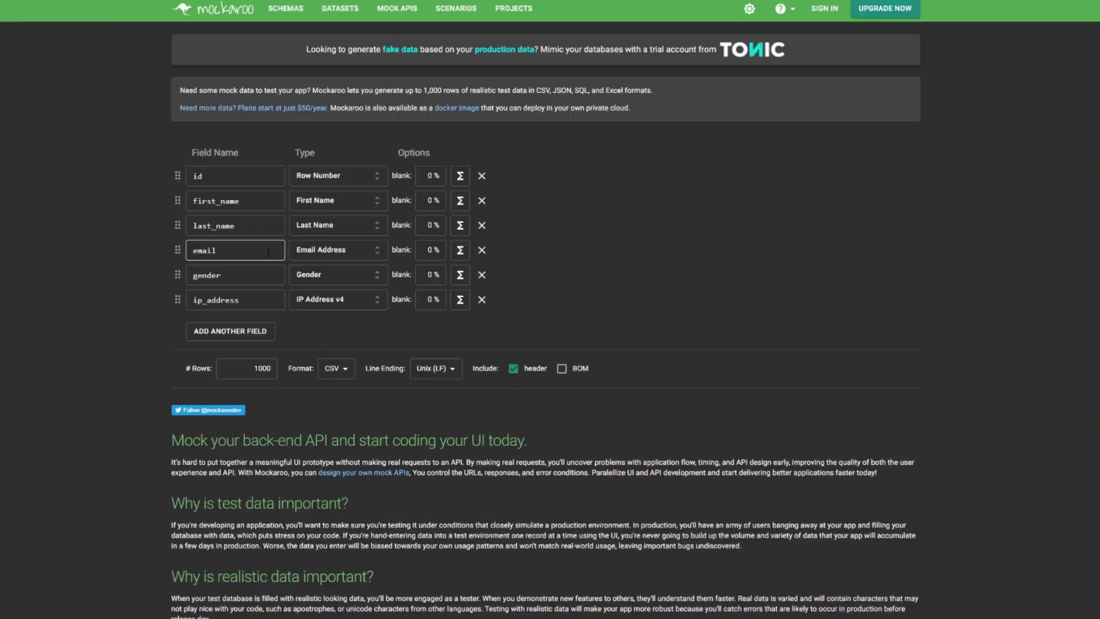
left_click(303, 275)
left_click(261, 256)
left_click(265, 333)
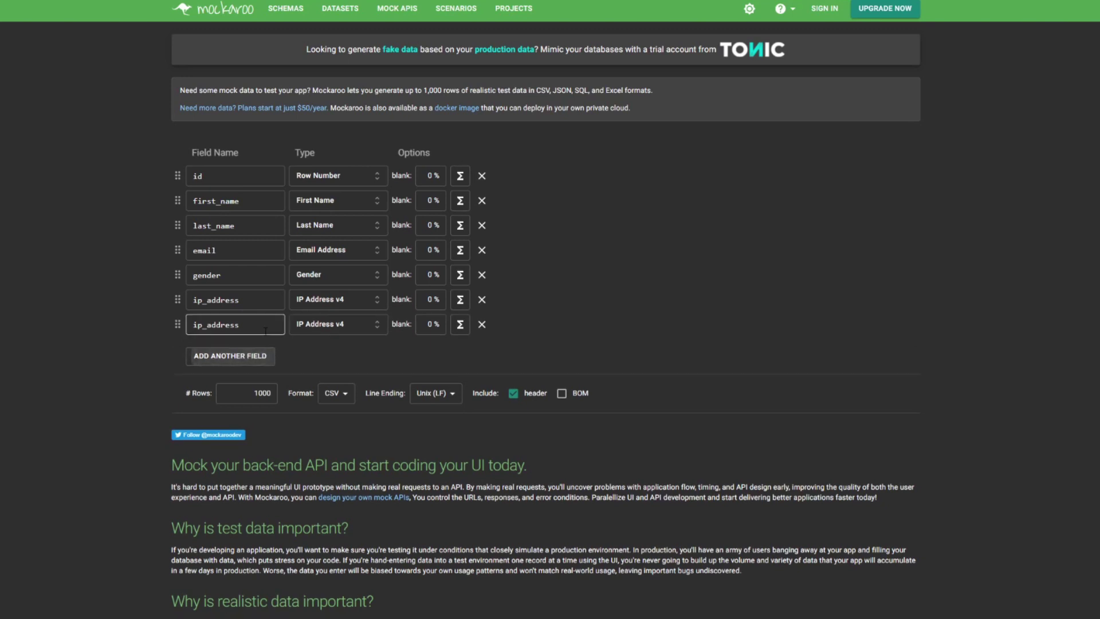
Set the new last field's type to Datetime and name it "date of birth"
left_click(338, 327)
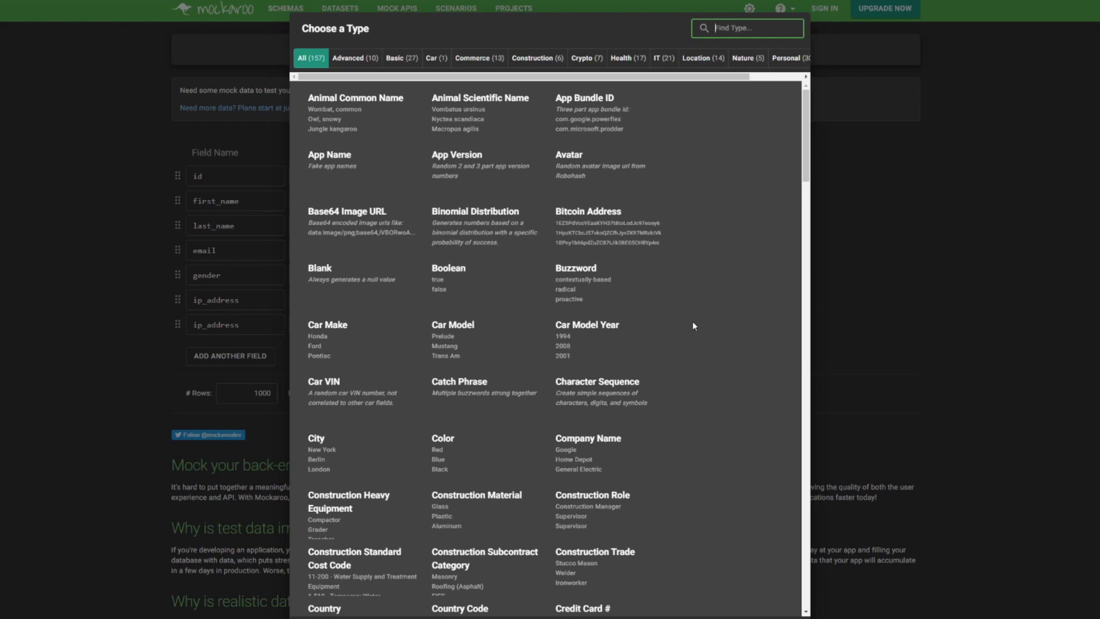
type("date")
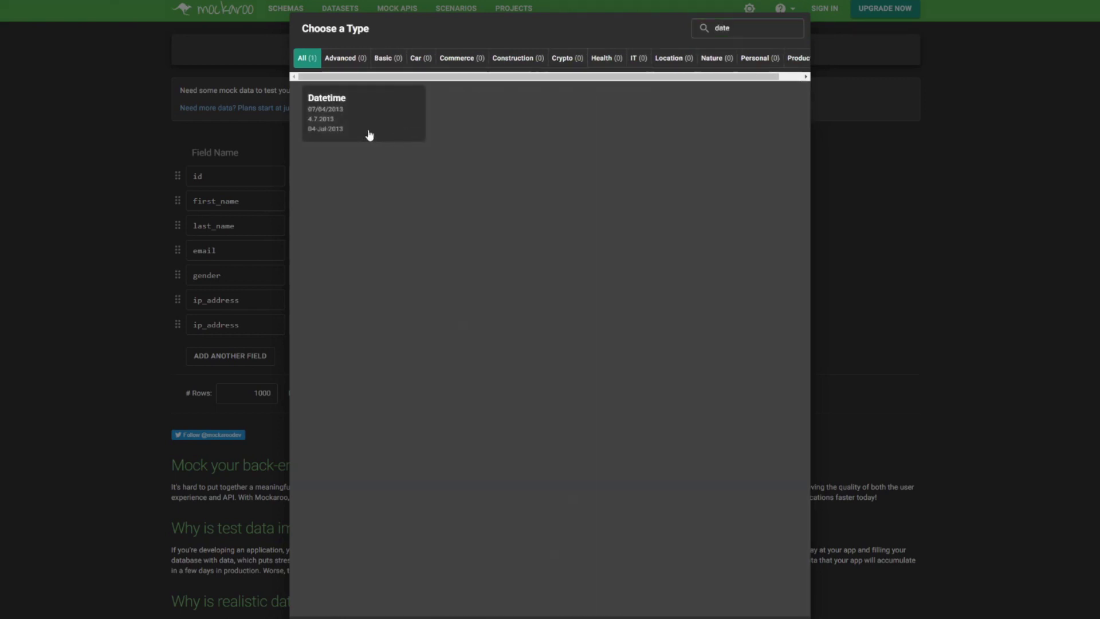
left_click(409, 135)
key("shift+Tab")
type("date f")
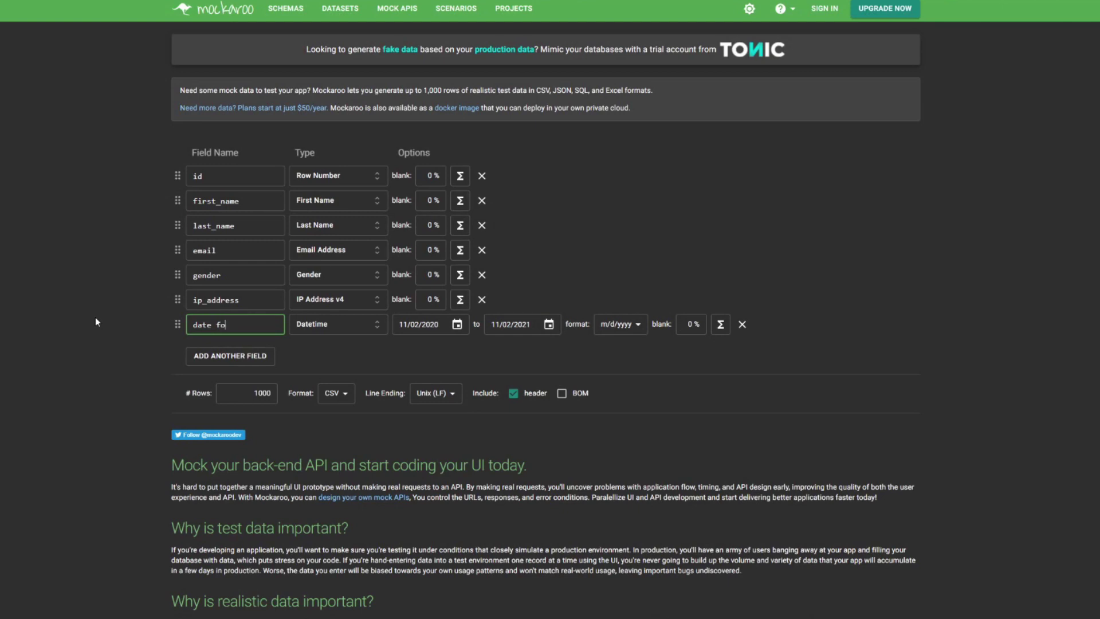
key("BackSpace")
key("BackSpace")
type("of birth")
left_click(95, 318)
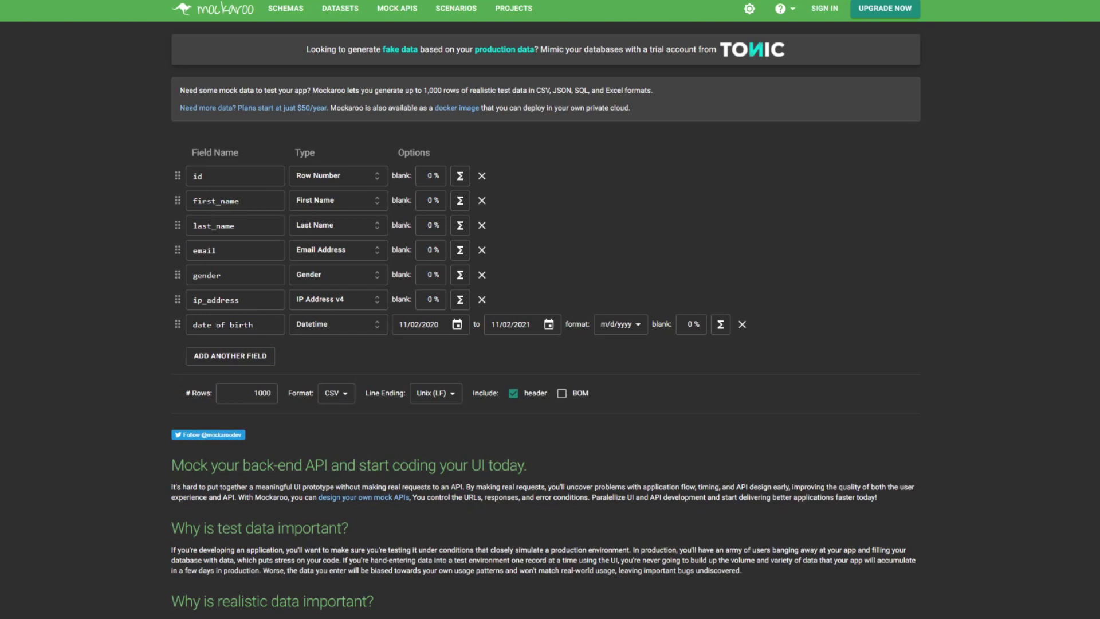
Preview the generated mock data as a table and close the preview
key("ctrl+Return")
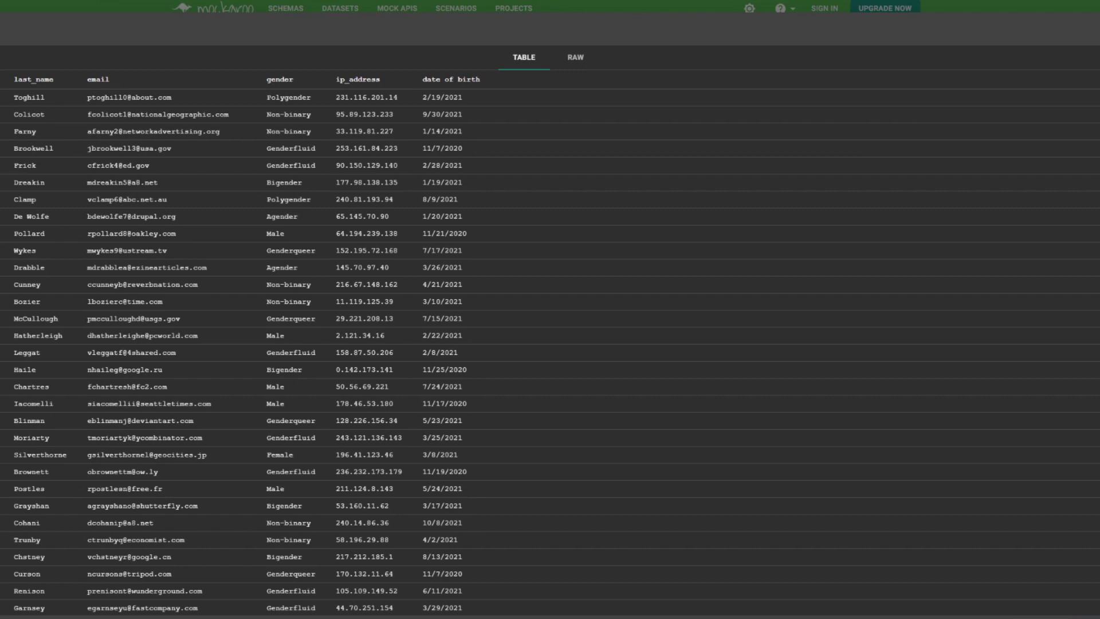
key("Escape")
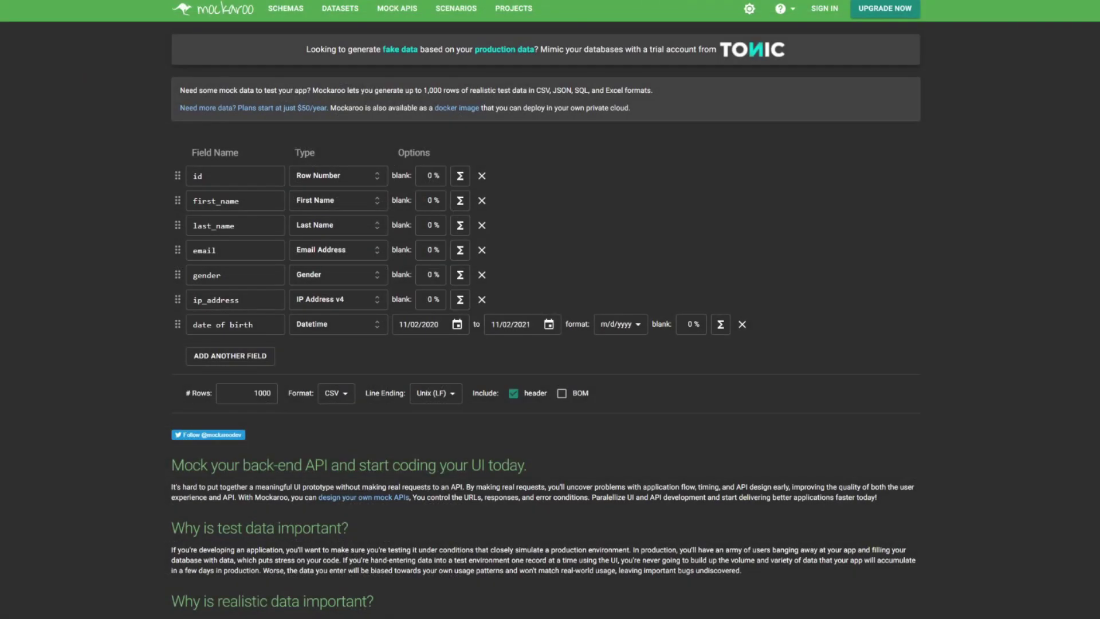